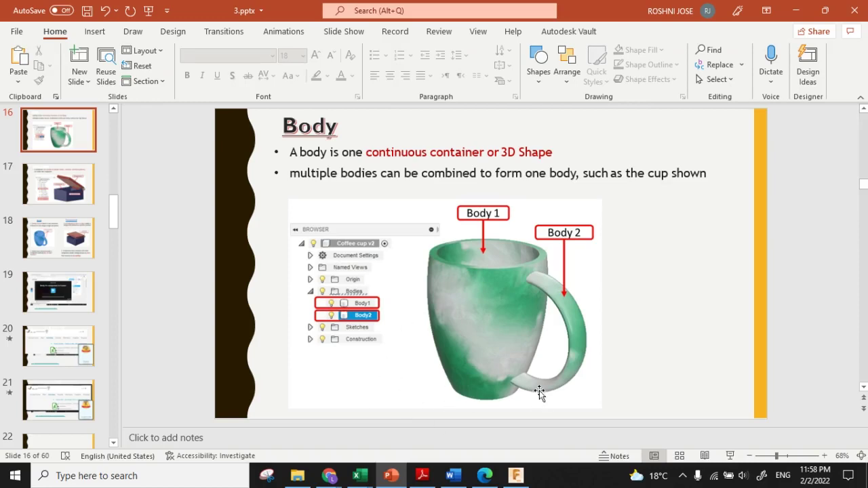
Step: Switch from the PowerPoint Body slide to the empty Fusion 360 design
left_click(516, 476)
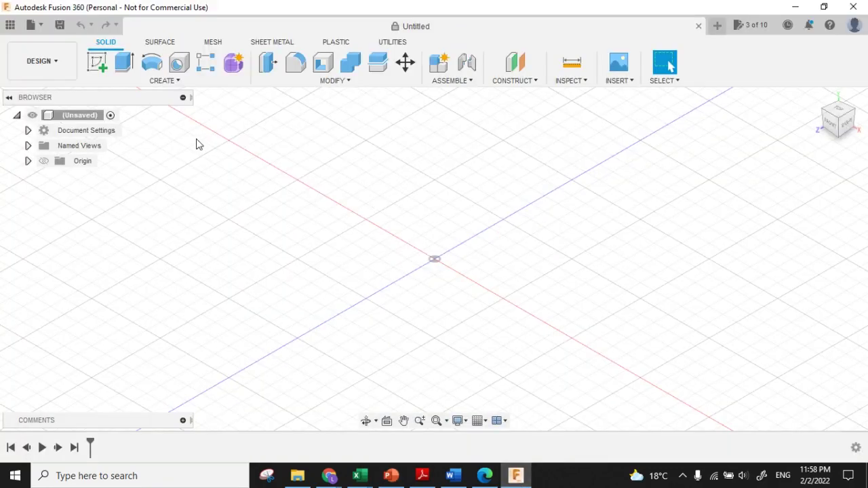
Step: On the front plane, draw a vertical line down to the origin with a short leftward line at its base
left_click(98, 65)
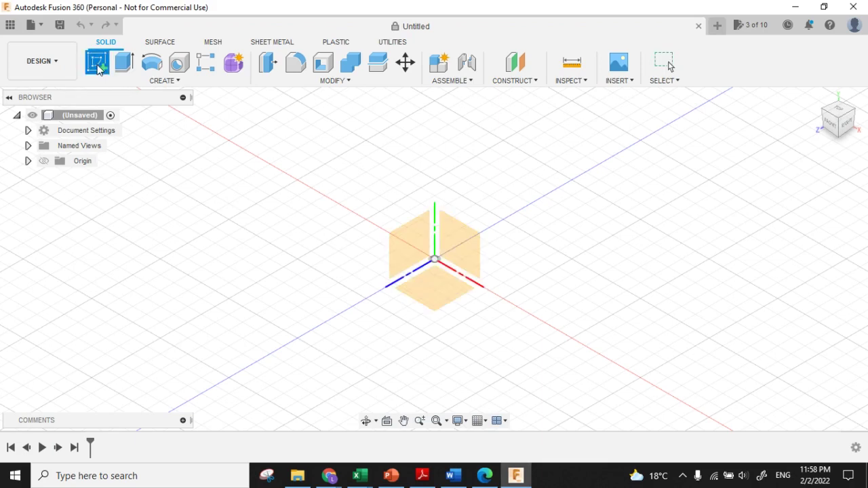
left_click(466, 251)
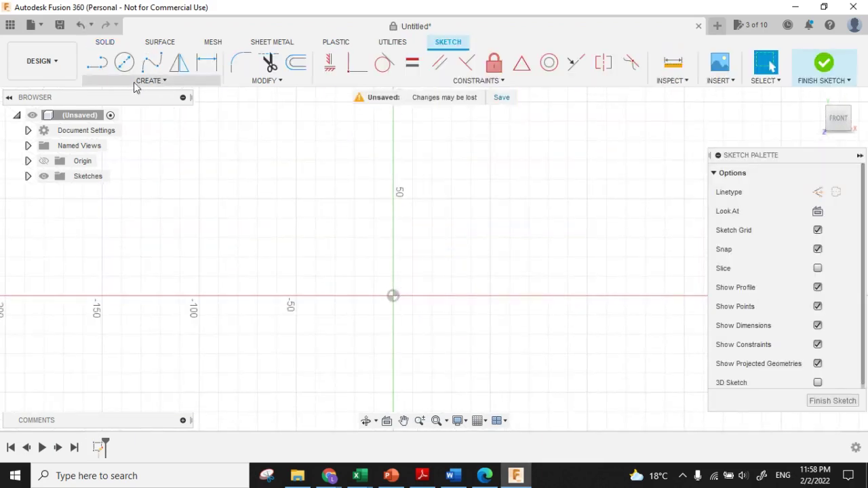
left_click(97, 63)
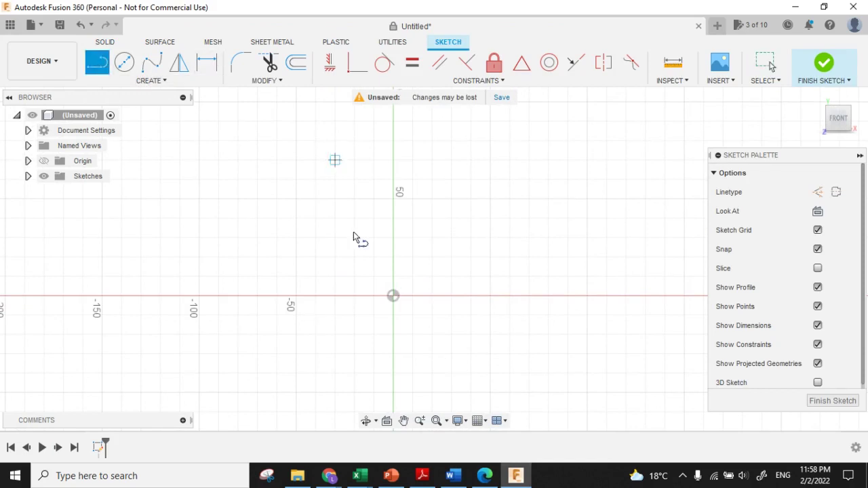
left_click(393, 161)
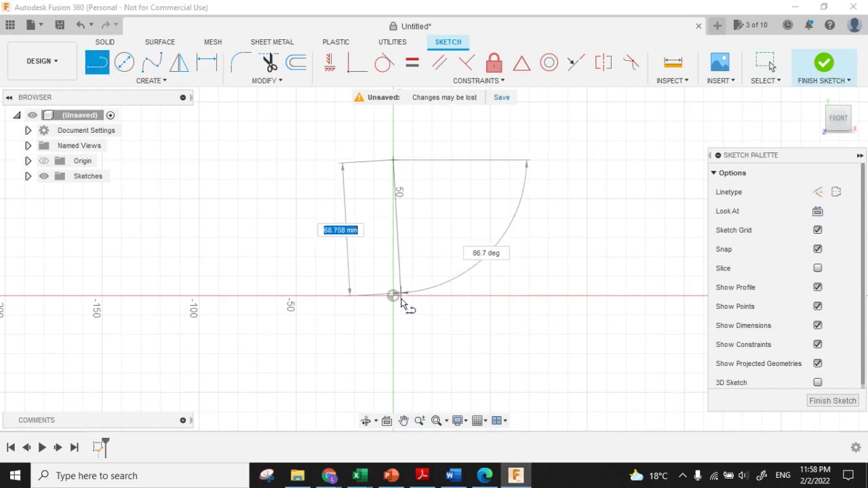
left_click(394, 297)
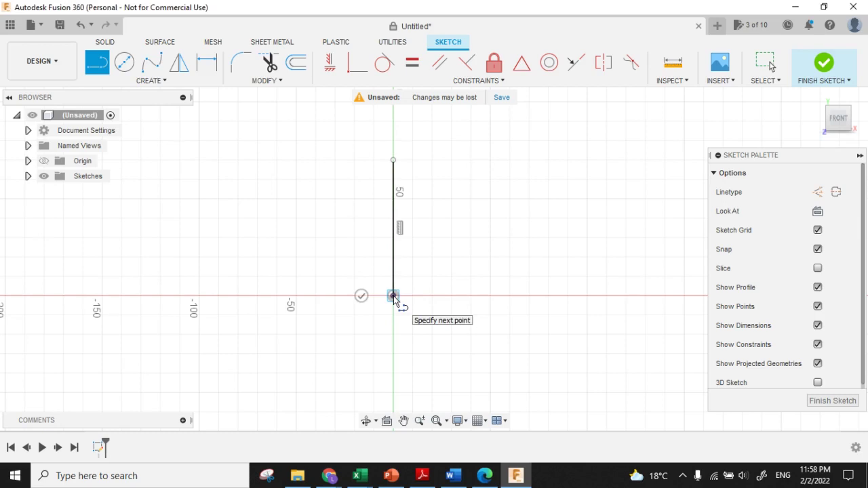
left_click(352, 296)
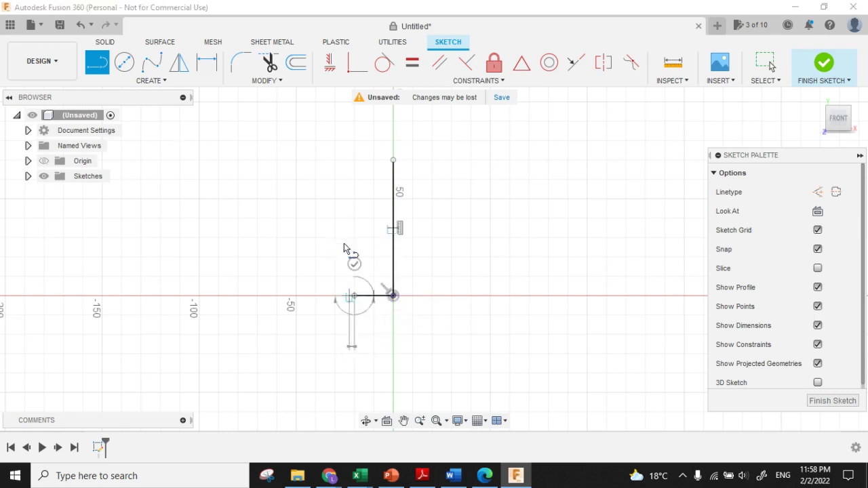
key("Escape")
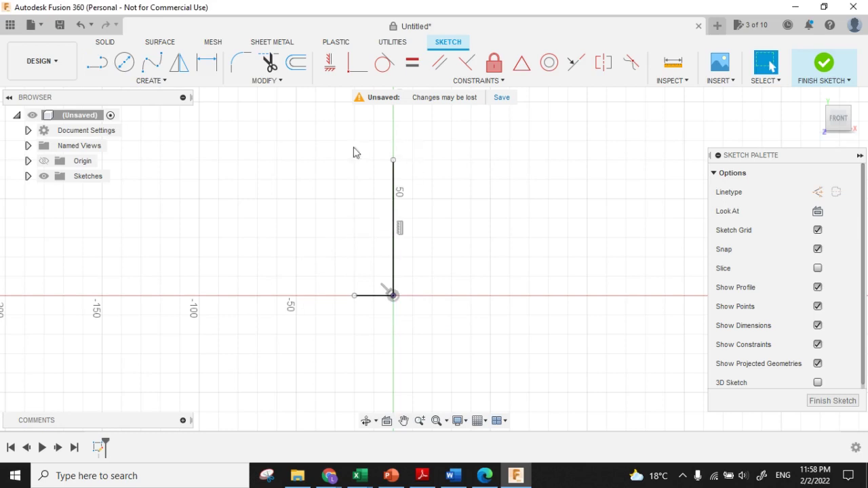
Step: Add a horizontal line running left from the vertical line's top, then select the vertical line
left_click(98, 64)
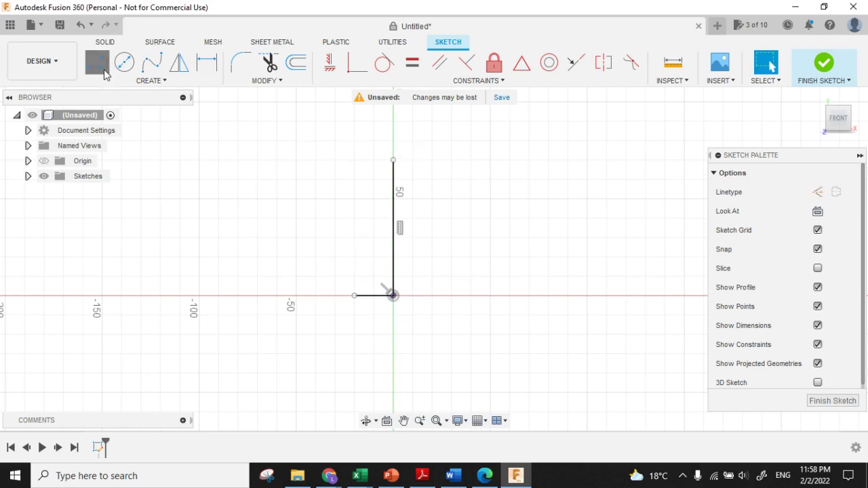
left_click(393, 161)
left_click(315, 162)
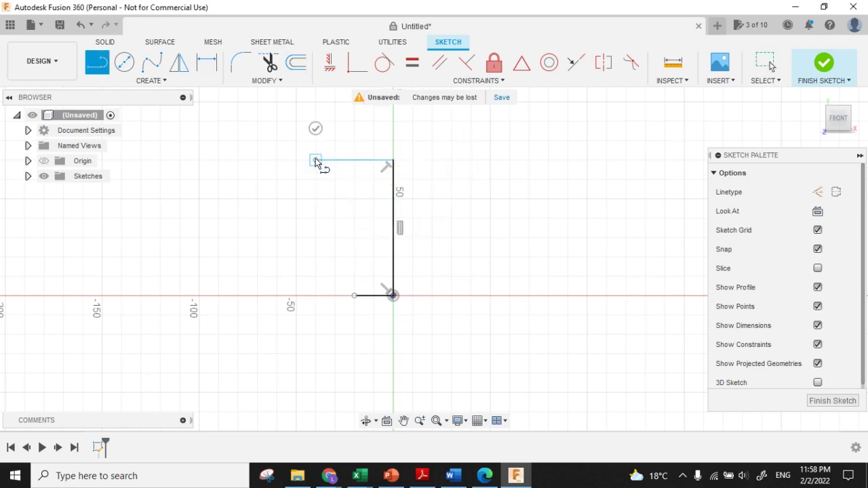
key("Escape")
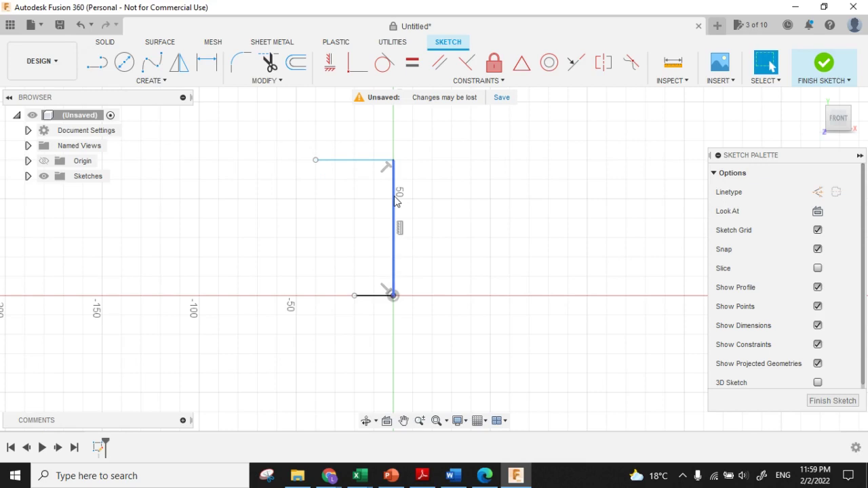
left_click(396, 198)
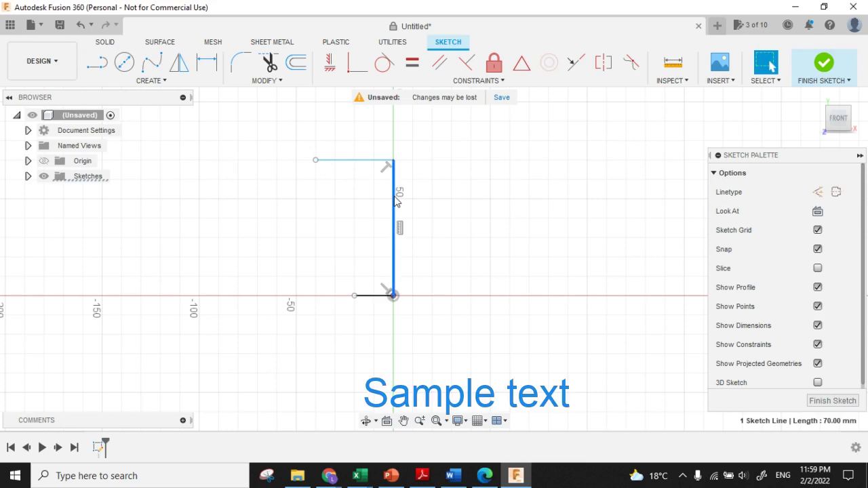
Step: Dimension the vertical line to 100 mm and zoom out to see the whole sketch
key("d")
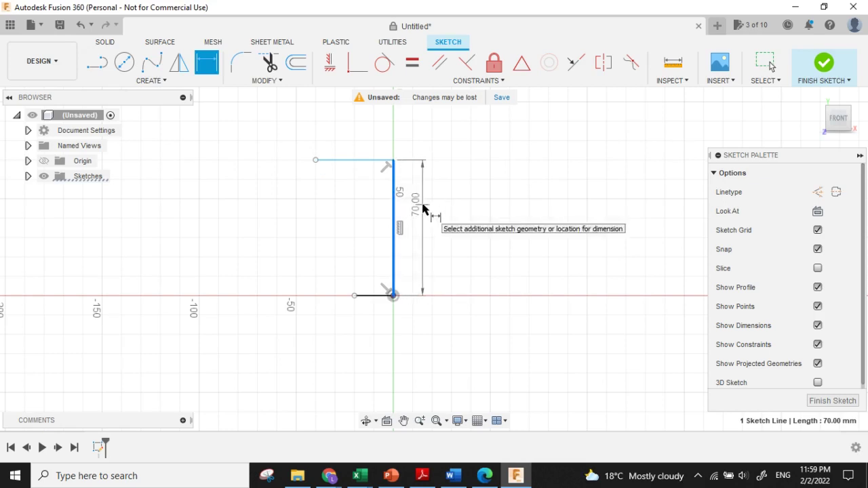
left_click(423, 209)
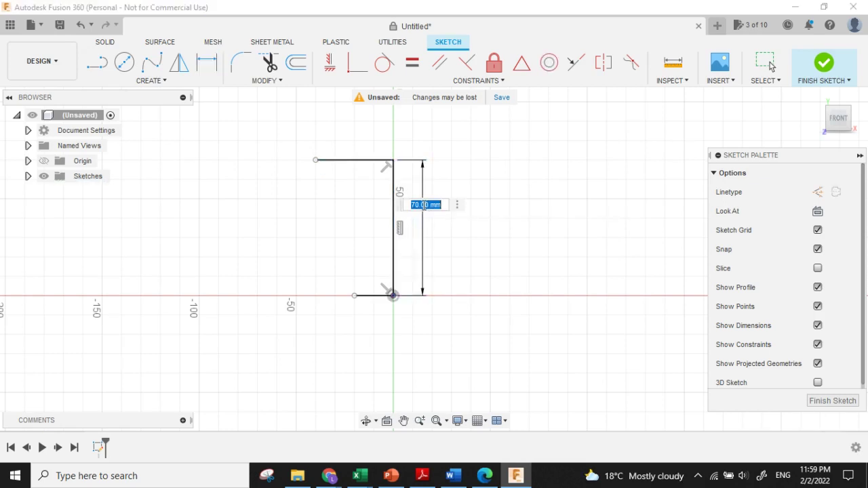
type("100")
key("Return")
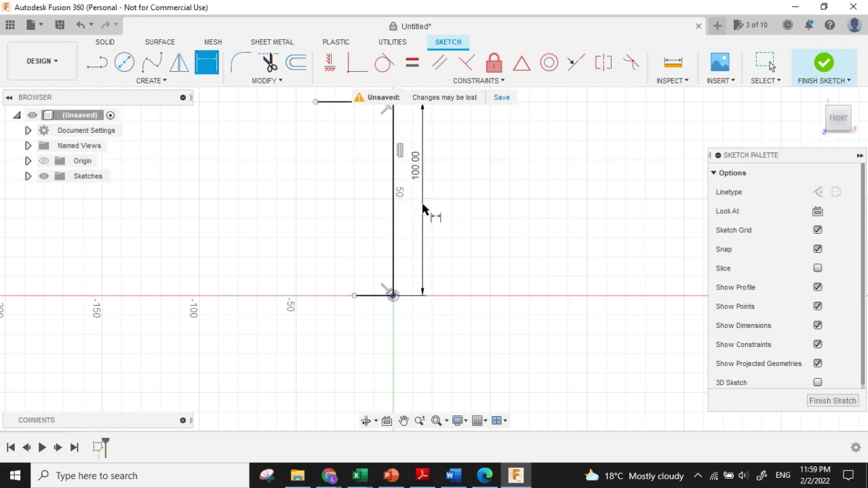
left_click(423, 425)
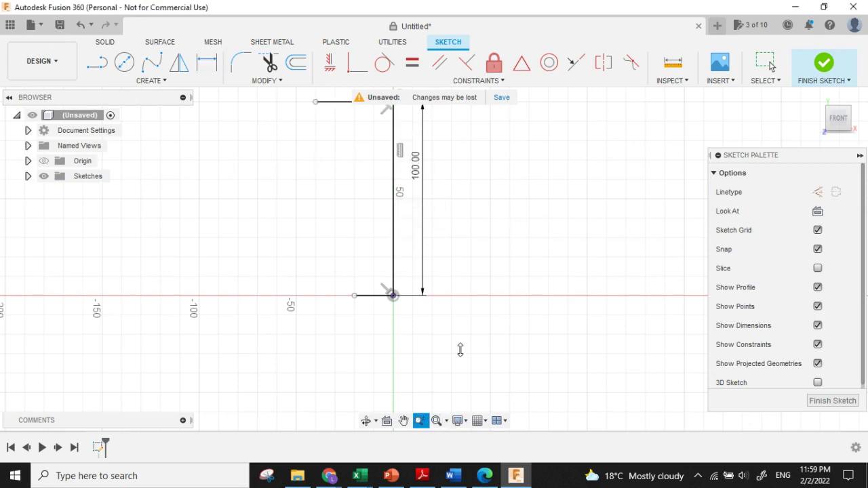
left_click_drag(461, 352, 465, 332)
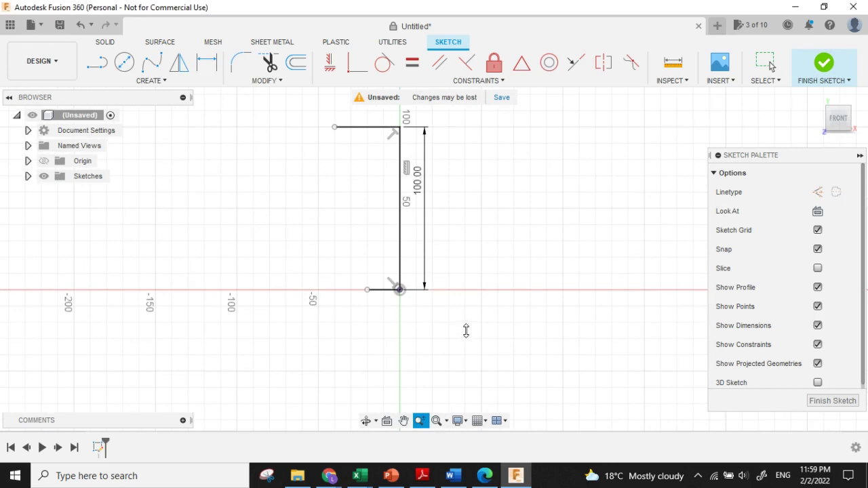
key("Escape")
key("Escape")
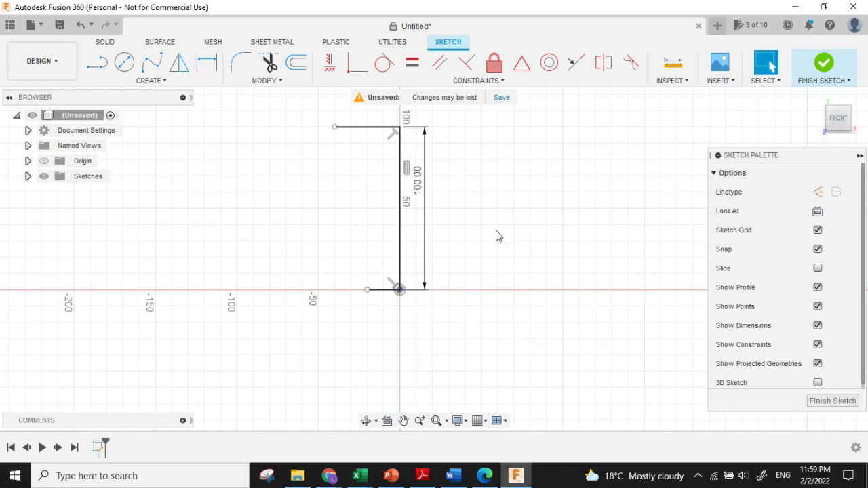
Step: Join the top and bottom lines' left ends with an outward-bowed three-point arc, then finish the sketch
left_click(154, 82)
mouse_move(119, 137)
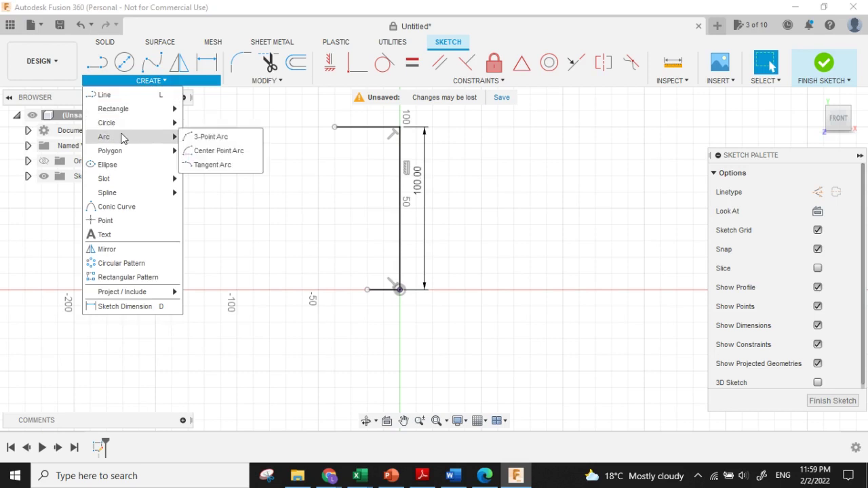
left_click(190, 139)
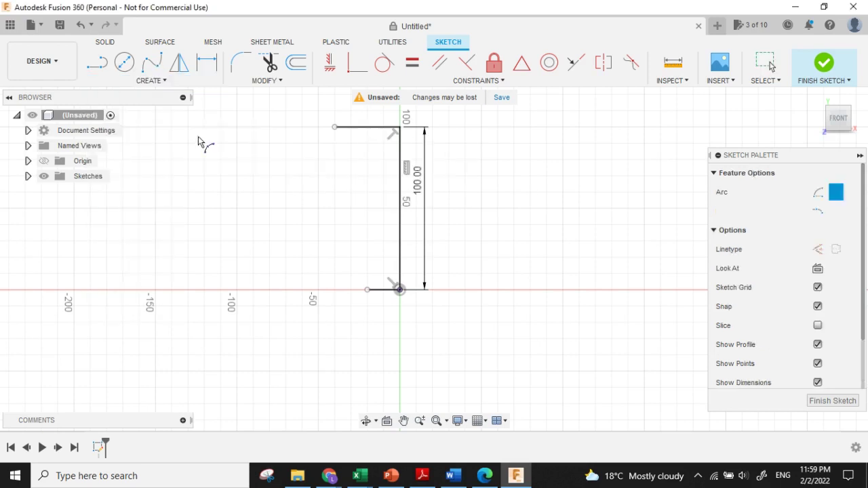
left_click(335, 127)
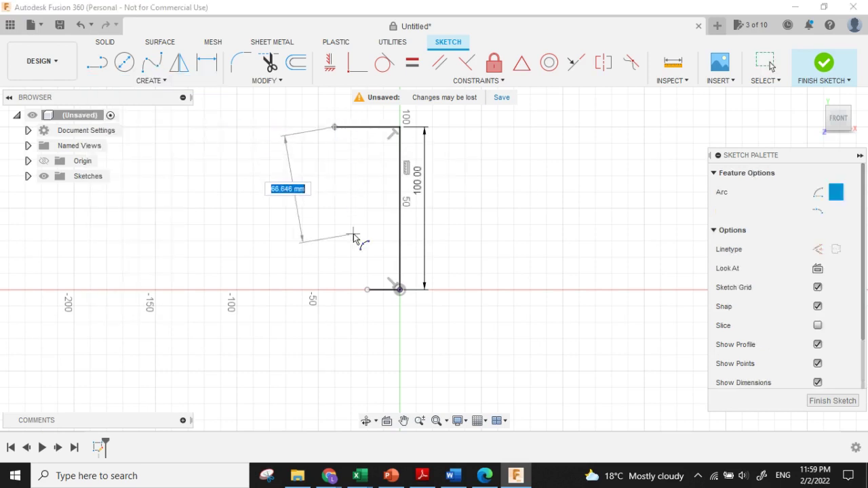
left_click(367, 291)
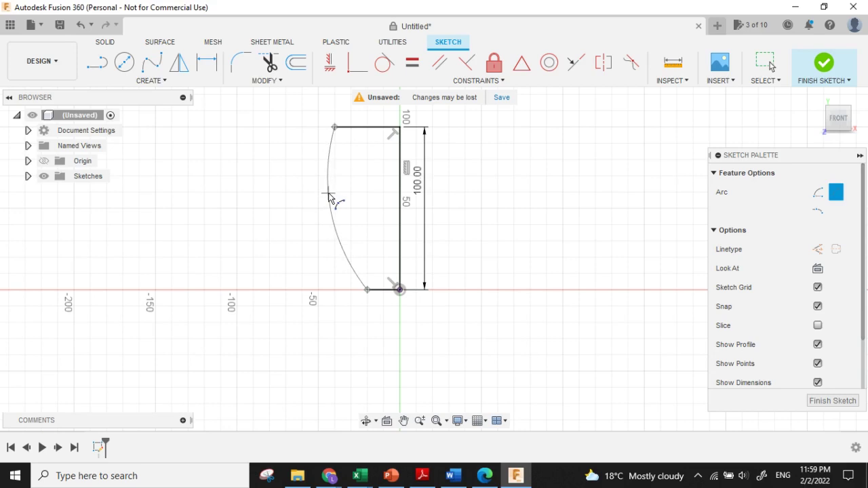
left_click(328, 193)
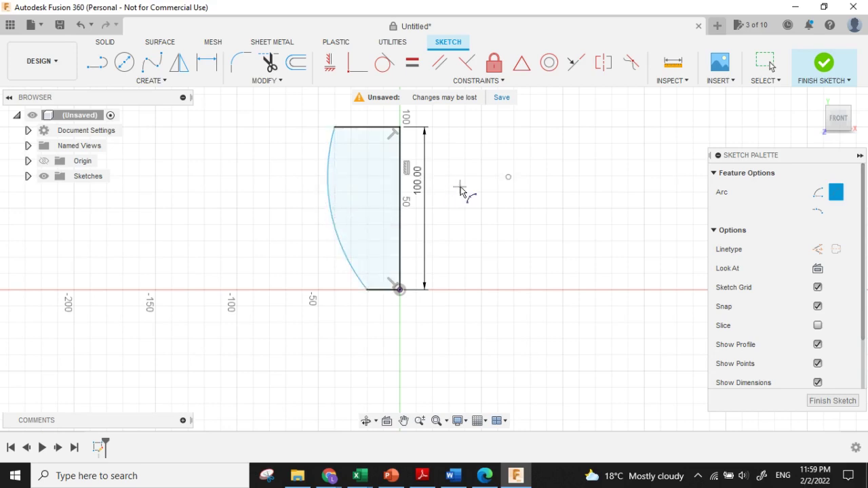
left_click(824, 64)
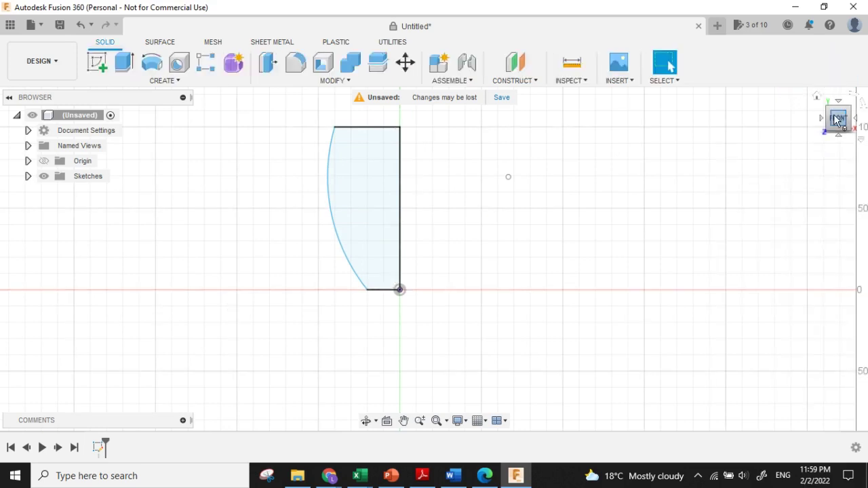
Step: Revolve the closed profile 360° about the vertical line into a solid vase-shaped body
middle_click_drag(826, 120, 832, 122, "shift")
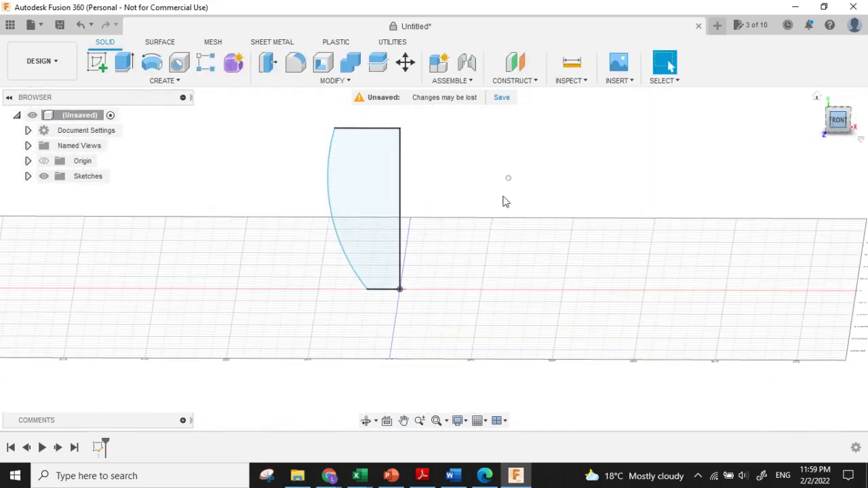
left_click(373, 185)
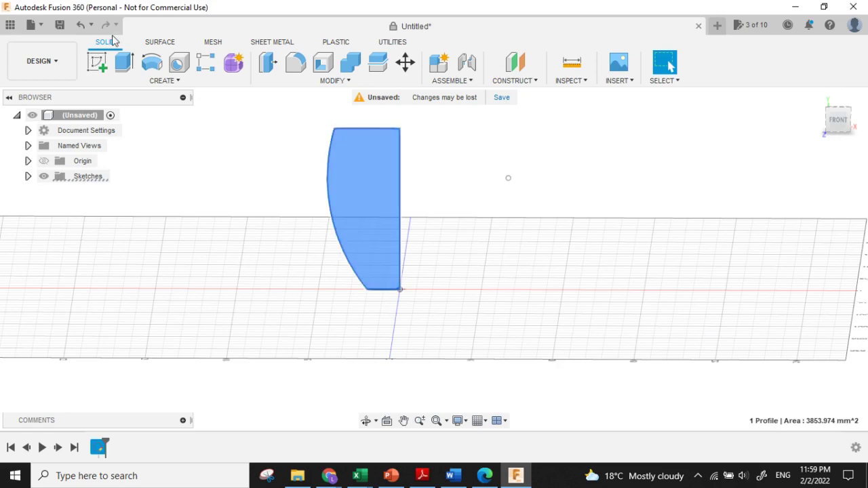
left_click(152, 82)
left_click(118, 170)
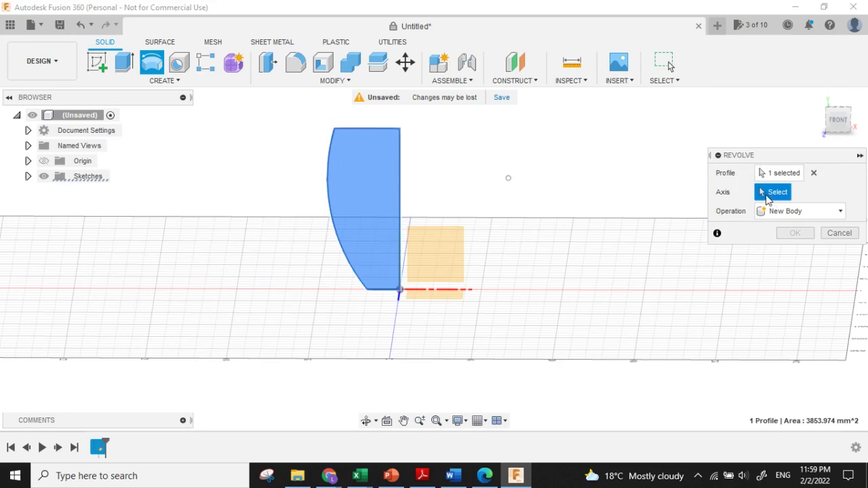
left_click(400, 173)
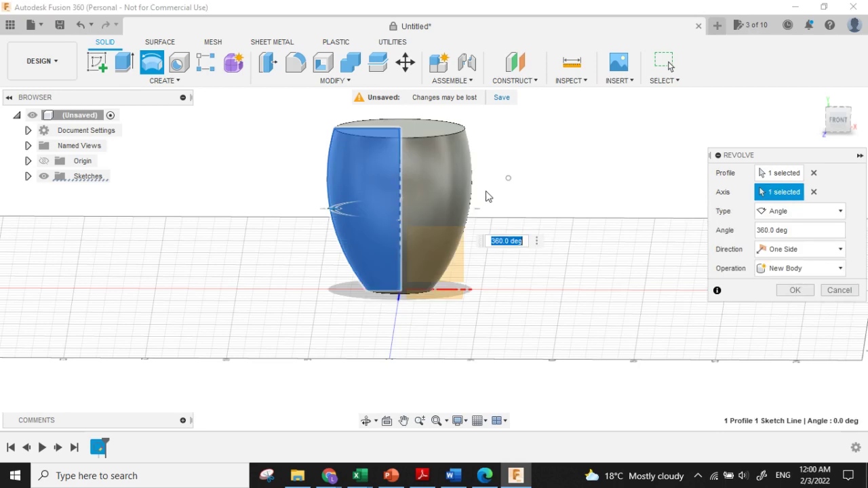
key("Return")
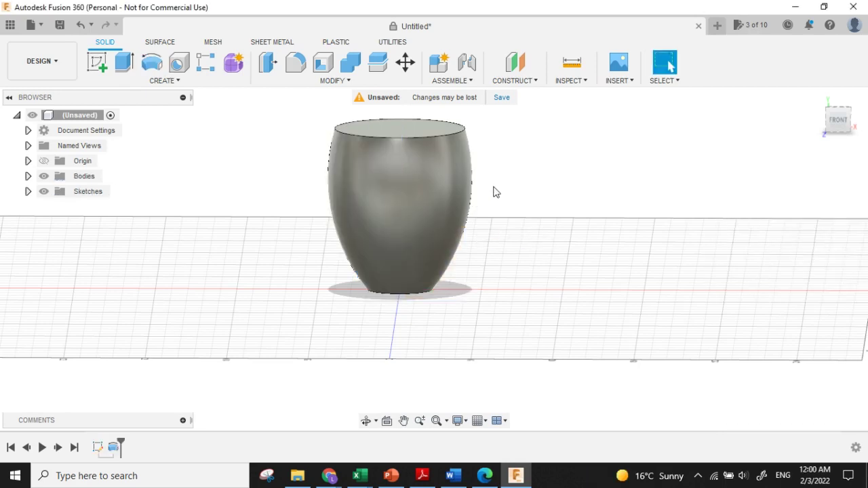
left_click_drag(835, 124, 821, 136)
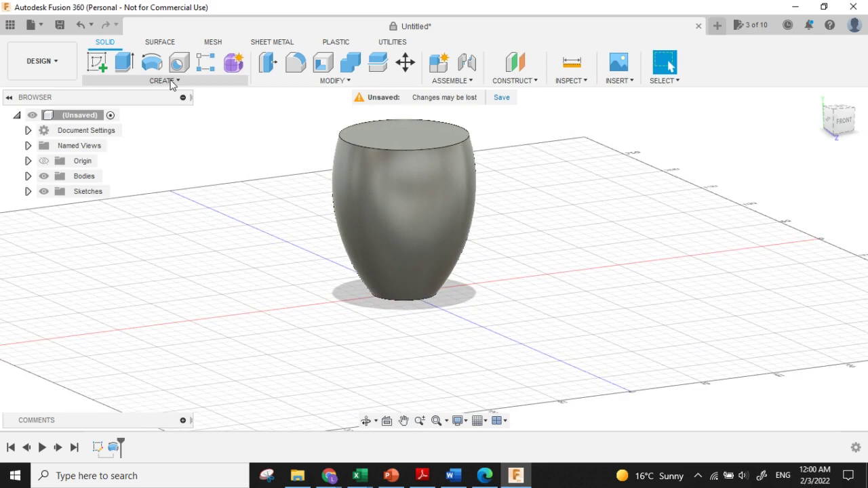
Step: Start a new sketch on a vertical plane through the body and pan the mug lower
left_click(106, 70)
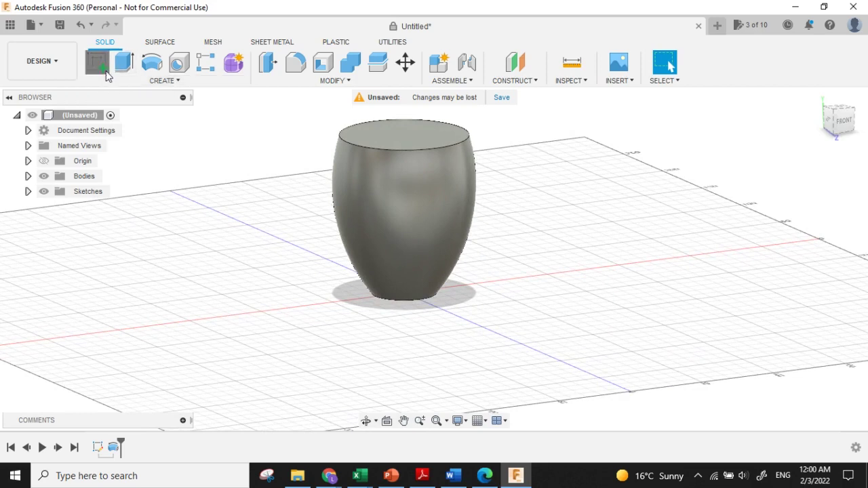
left_click(426, 205)
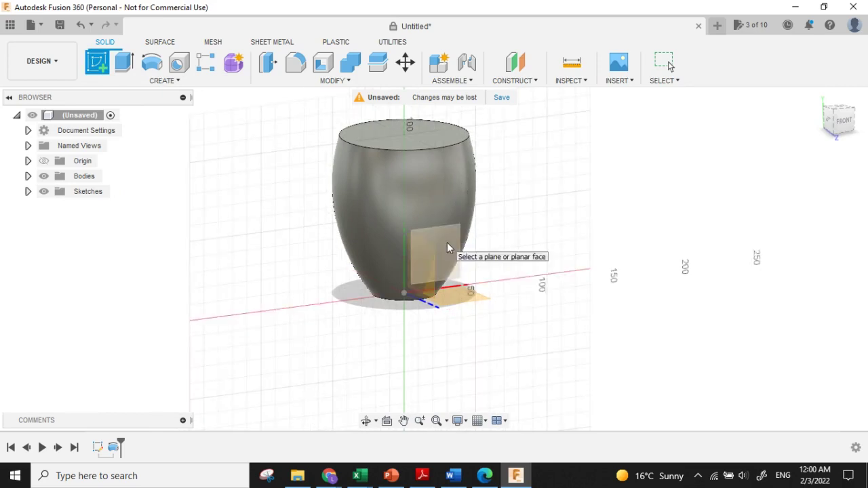
left_click(459, 205)
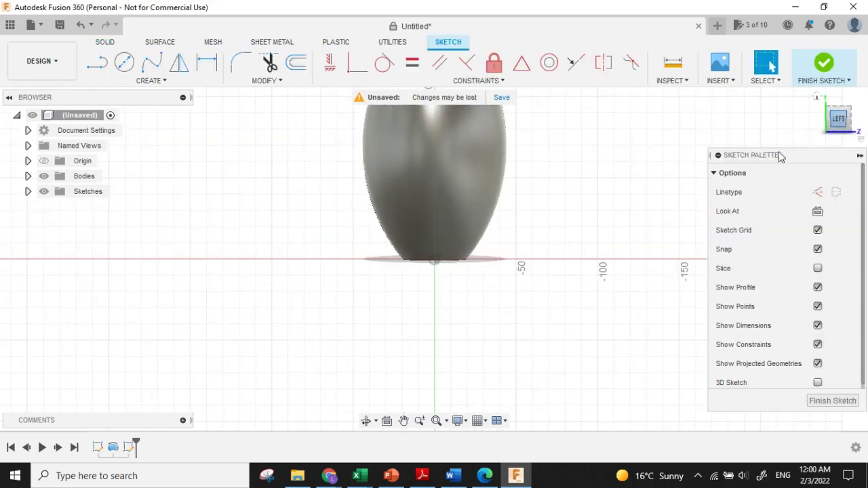
left_click(405, 421)
left_click_drag(502, 287, 509, 332)
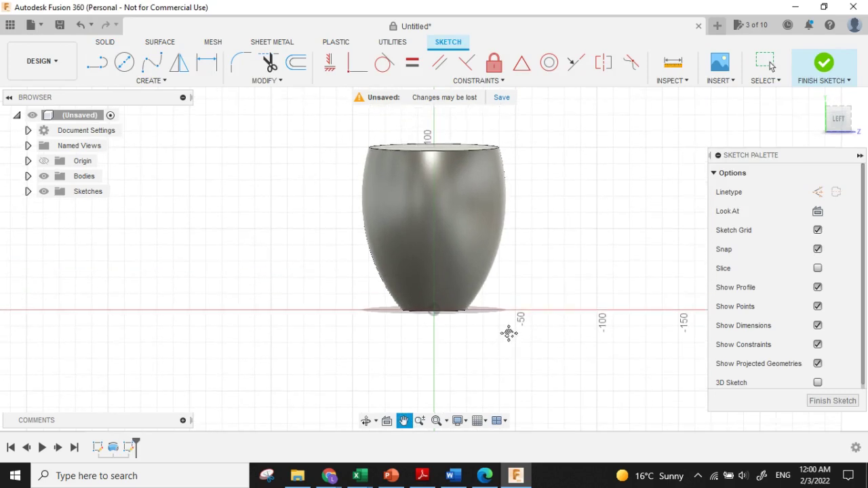
Step: Draw a C-shaped three-point arc of about 31.9 mm radius beside the mug, then select it
left_click(151, 81)
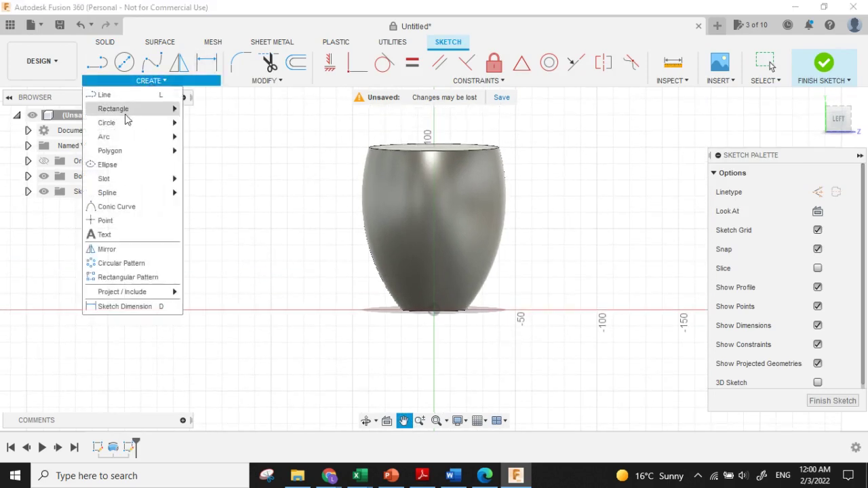
mouse_move(104, 137)
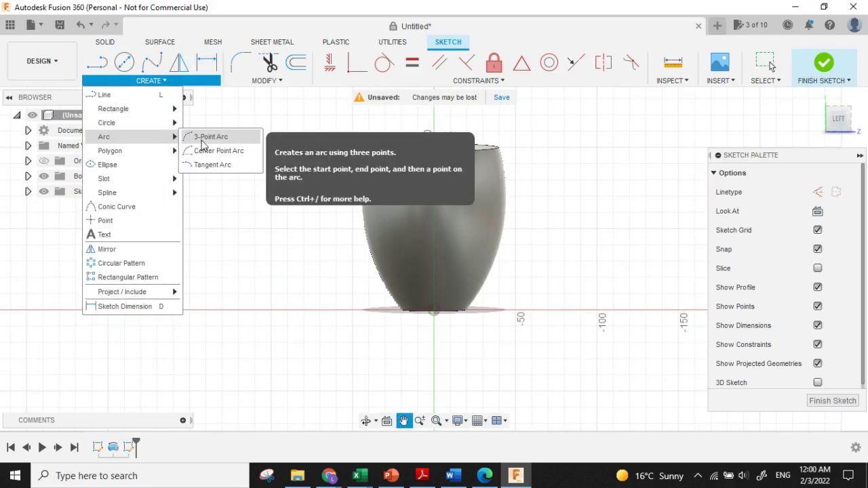
left_click(214, 138)
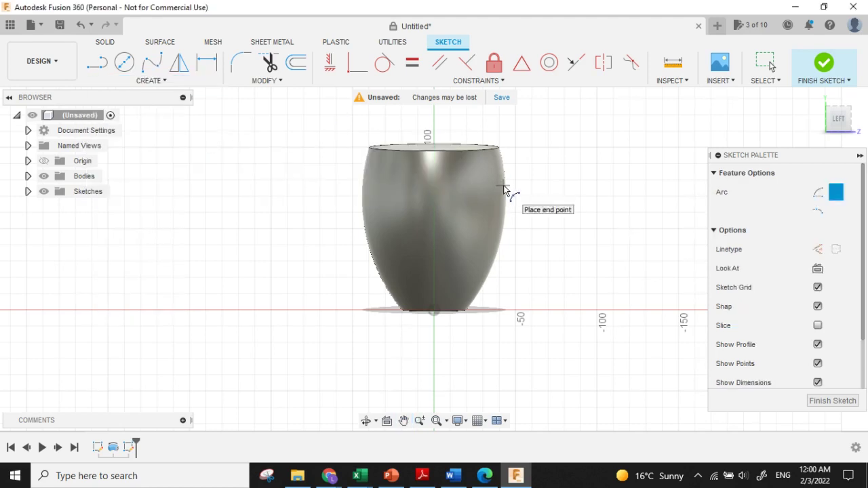
left_click(503, 185)
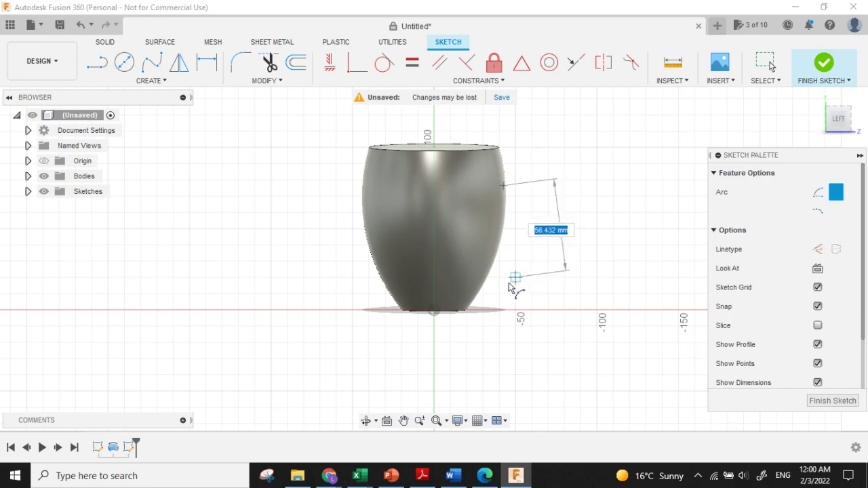
left_click(478, 285)
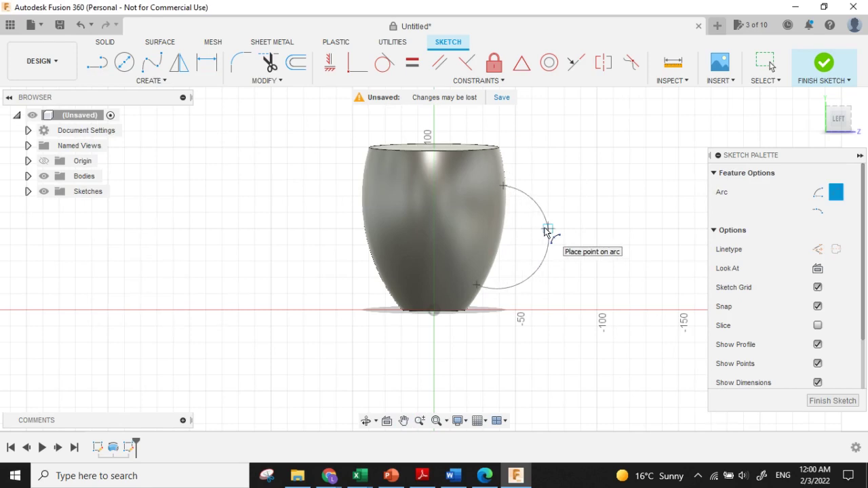
left_click(547, 232)
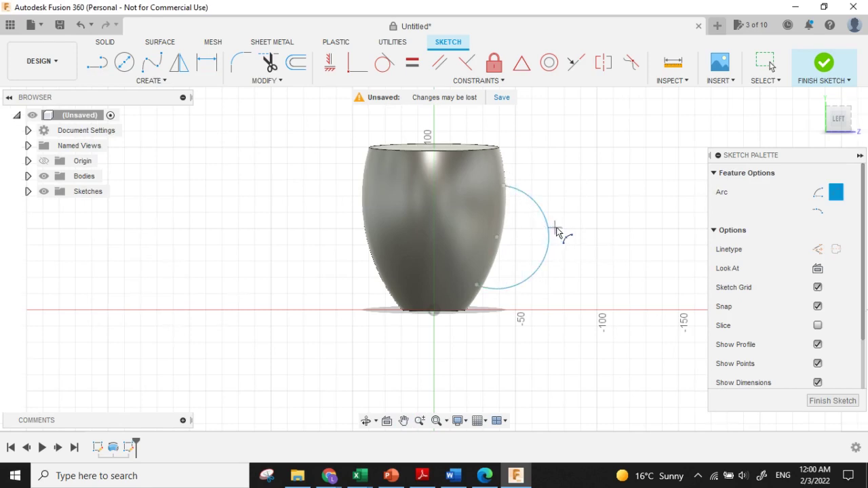
mouse_move(836, 118)
left_mouse_down()
mouse_move(811, 126)
mouse_move(691, 225)
mouse_move(770, 62)
left_mouse_up()
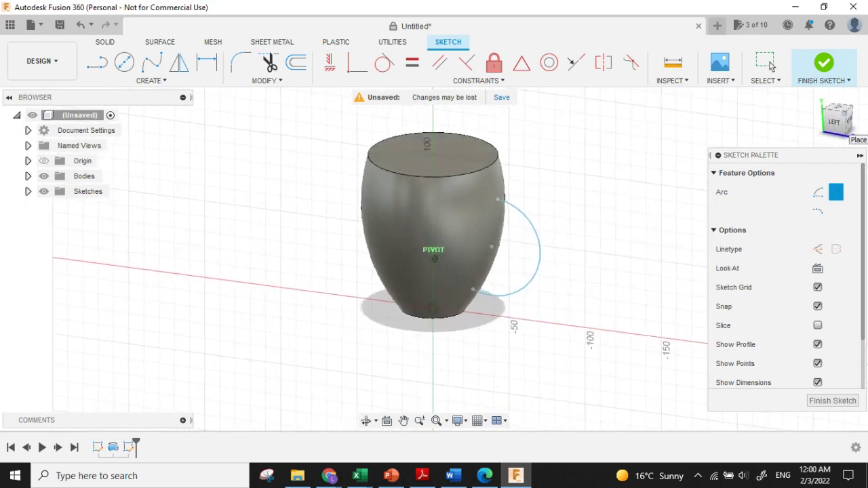
left_click(770, 62)
left_click(543, 231)
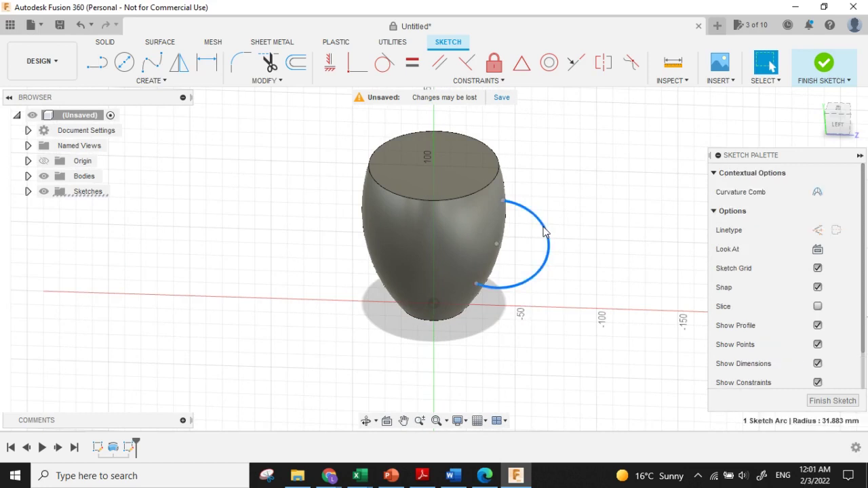
Step: Pipe the handle arc with a 10 mm circular section as a new body
left_click(107, 42)
left_click(162, 80)
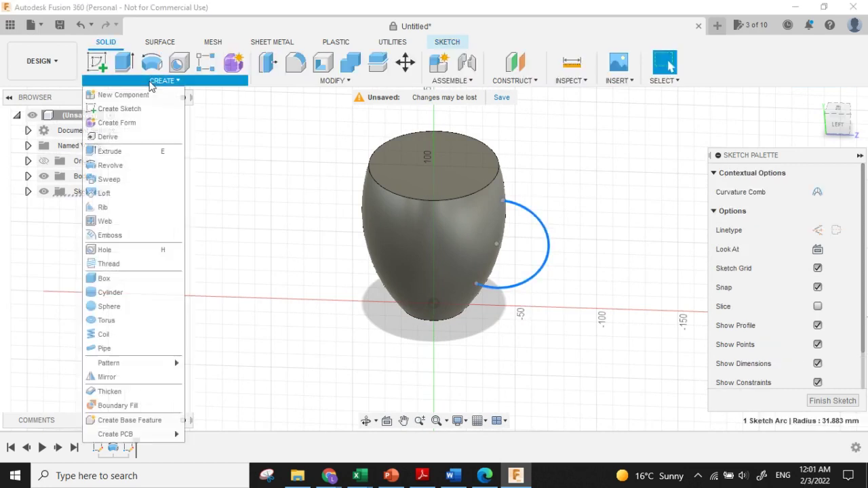
left_click(108, 349)
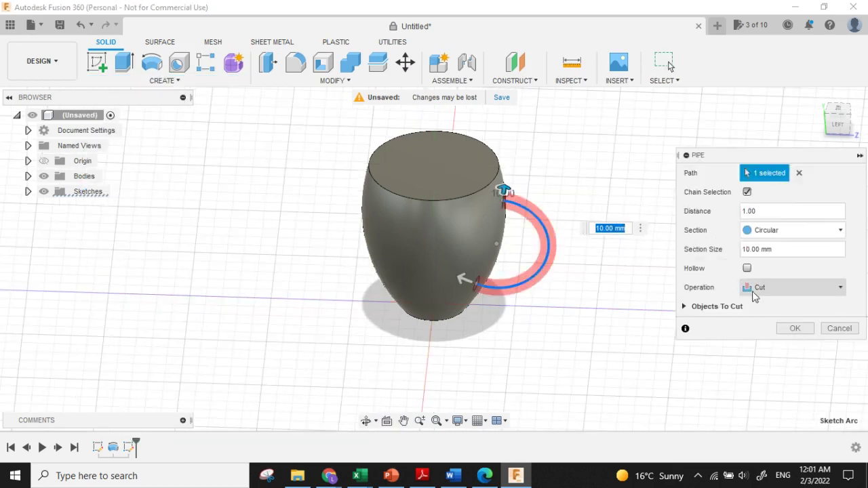
left_click(765, 293)
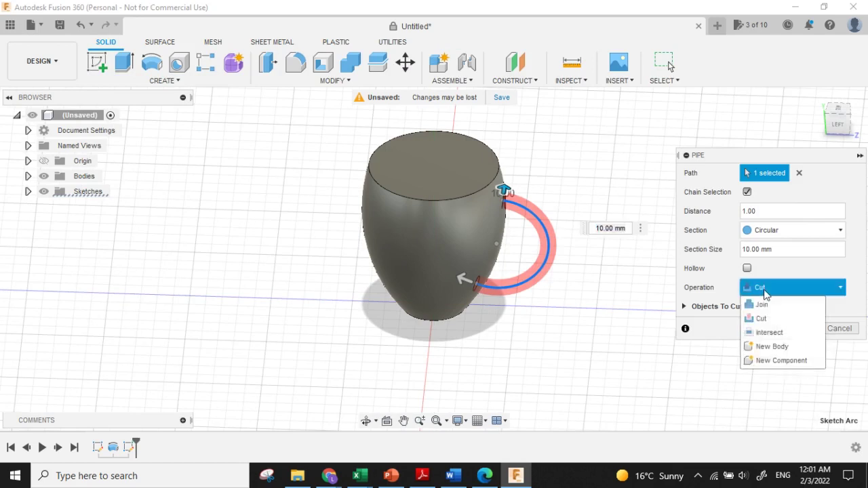
left_click(773, 347)
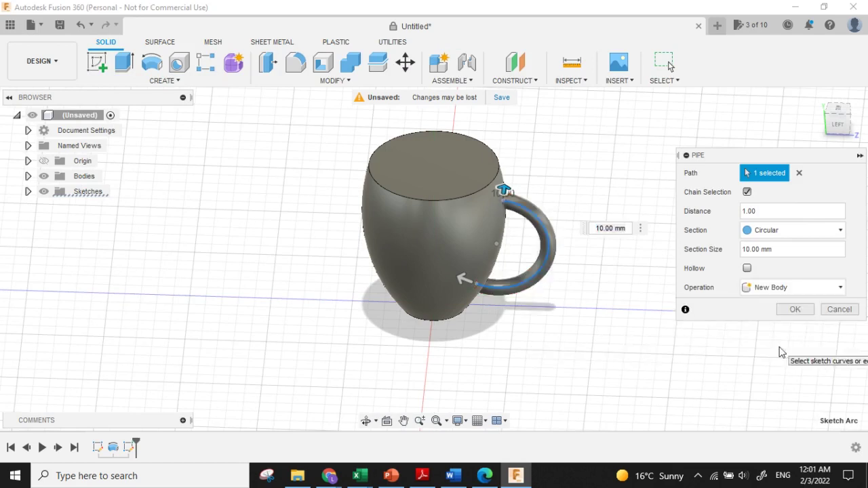
left_click(792, 310)
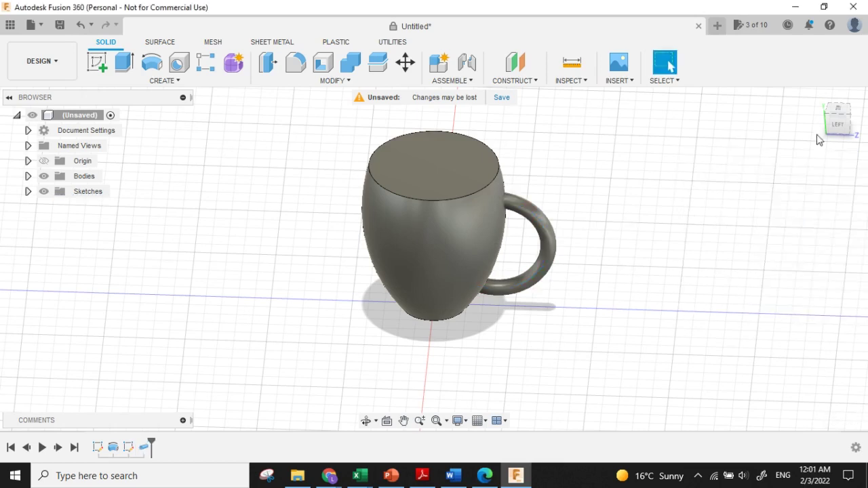
Step: Shell the mug body 5 mm inward from its top face so it is open on top
mouse_move(819, 140)
middle_mouse_down("shift")
mouse_move(780, 162)
mouse_move(464, 169)
middle_mouse_up("shift")
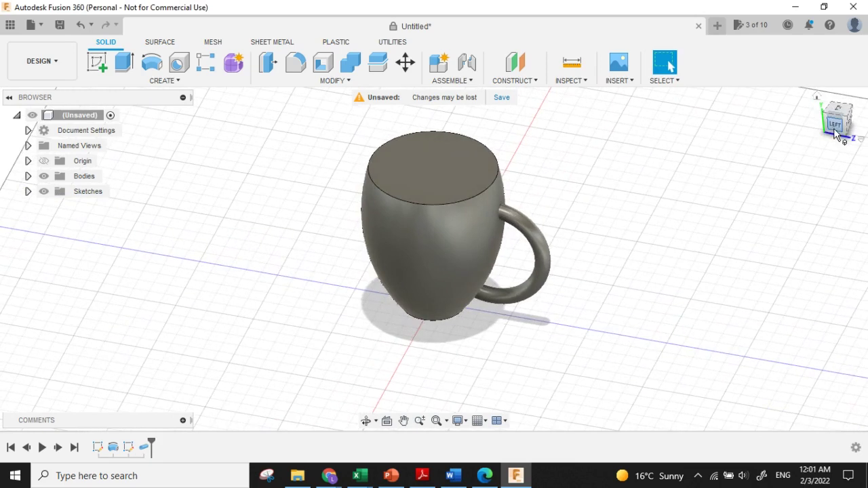
left_click(439, 176)
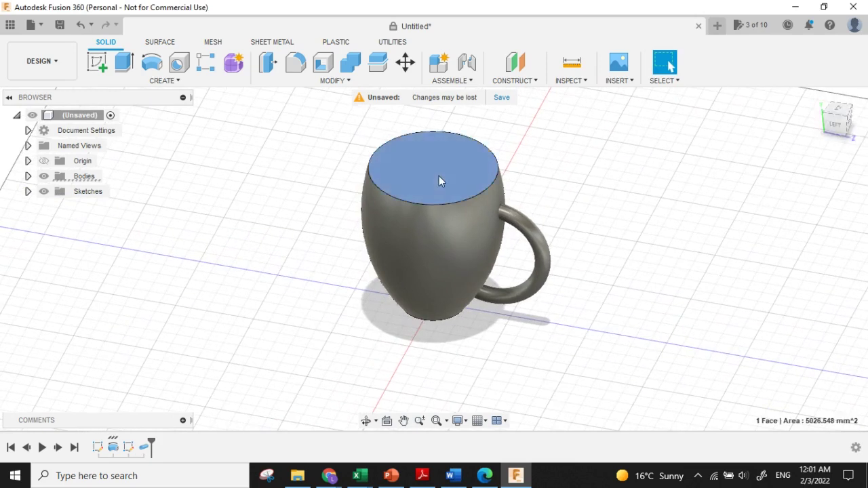
left_click(327, 66)
type("5")
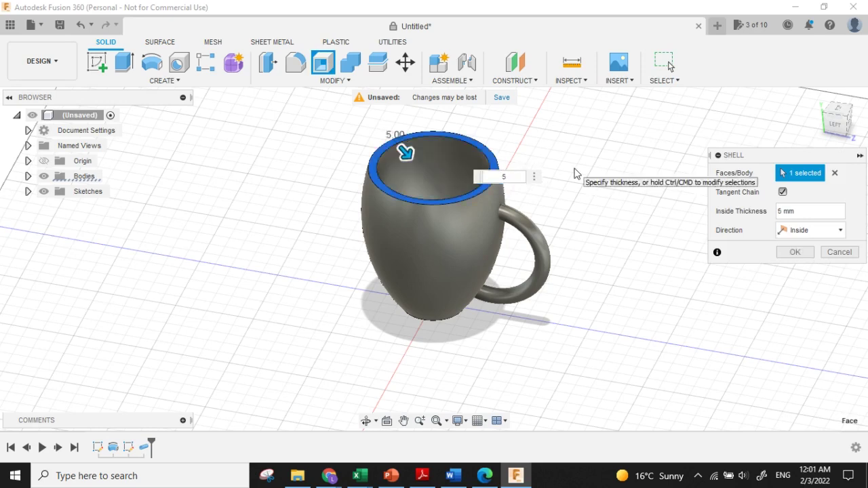
key("Return")
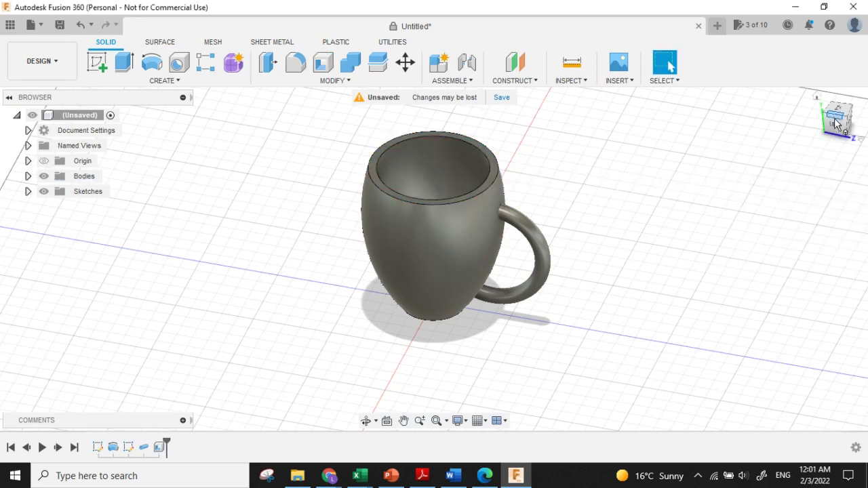
left_click_drag(839, 126, 847, 125)
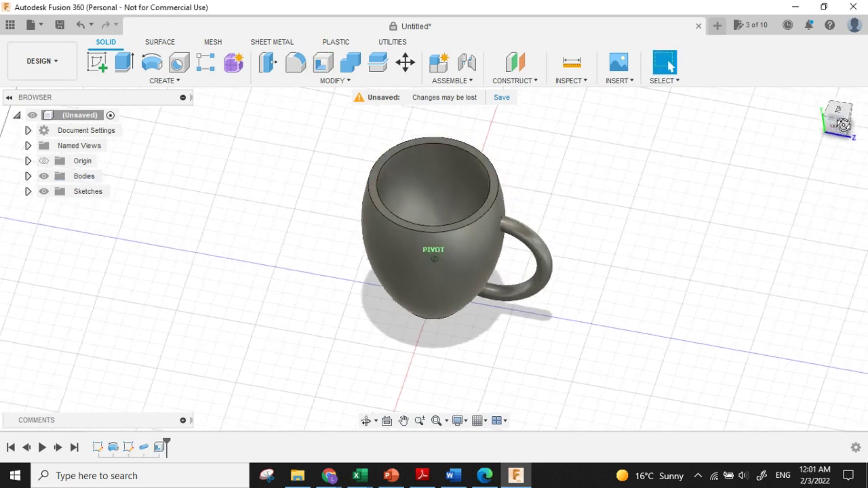
left_click(417, 235)
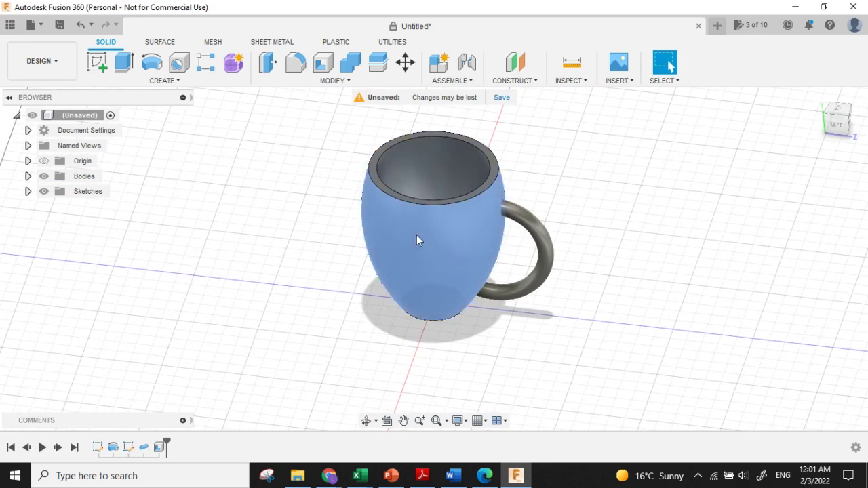
Step: Apply the Paint - Enamel Glossy (Green) appearance to the mug body
right_click(447, 267)
key("Escape")
right_click(443, 257)
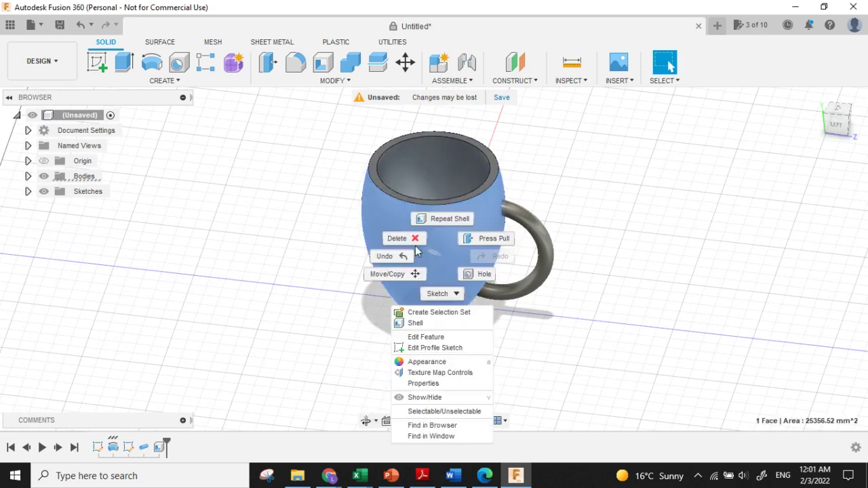
left_click(439, 363)
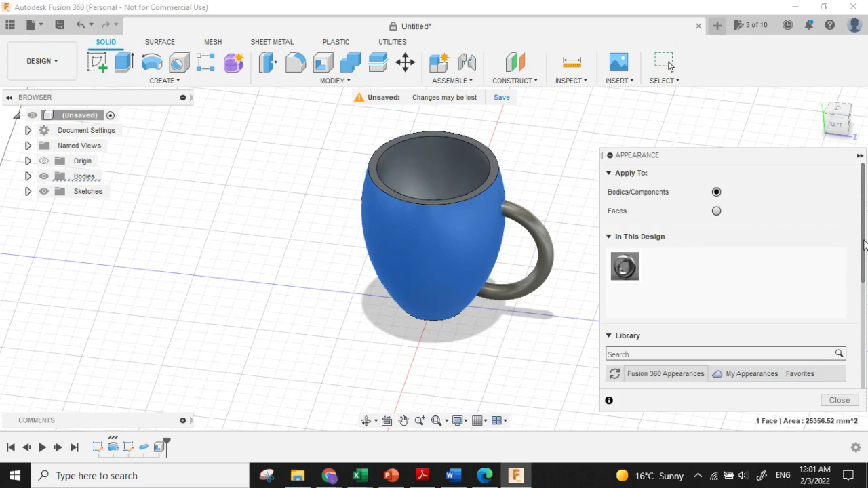
scroll(864, 246, "down", 5)
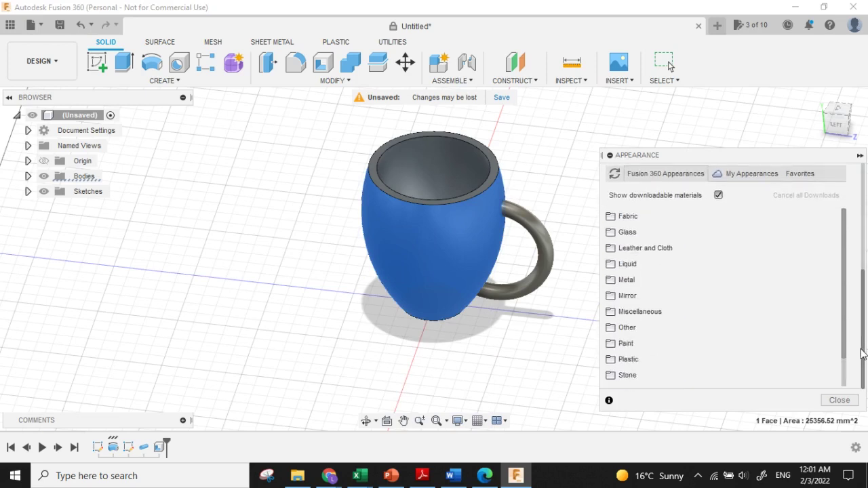
left_click(682, 352)
scroll(845, 331, "down", 3)
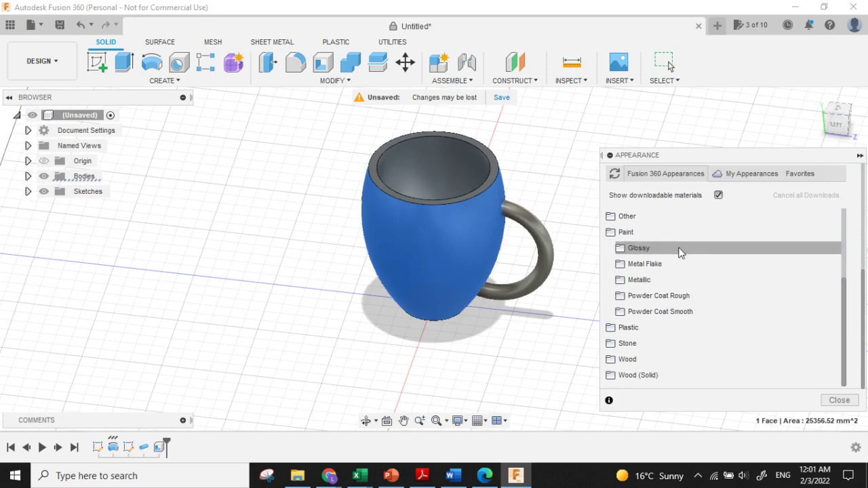
left_click(679, 249)
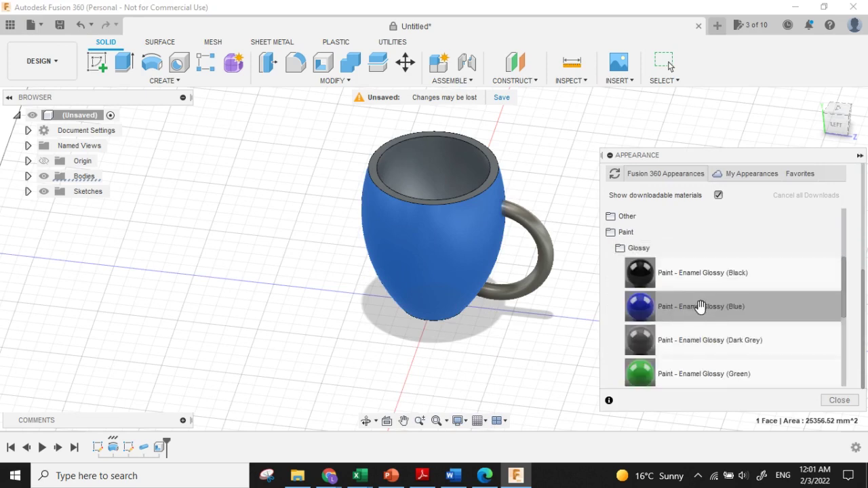
mouse_move(682, 366)
left_mouse_down()
mouse_move(440, 188)
mouse_move(438, 232)
left_mouse_up()
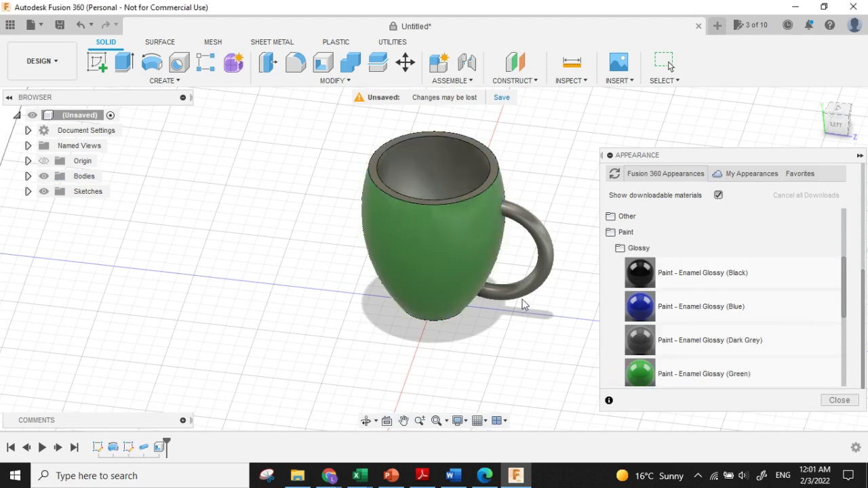
left_click(839, 400)
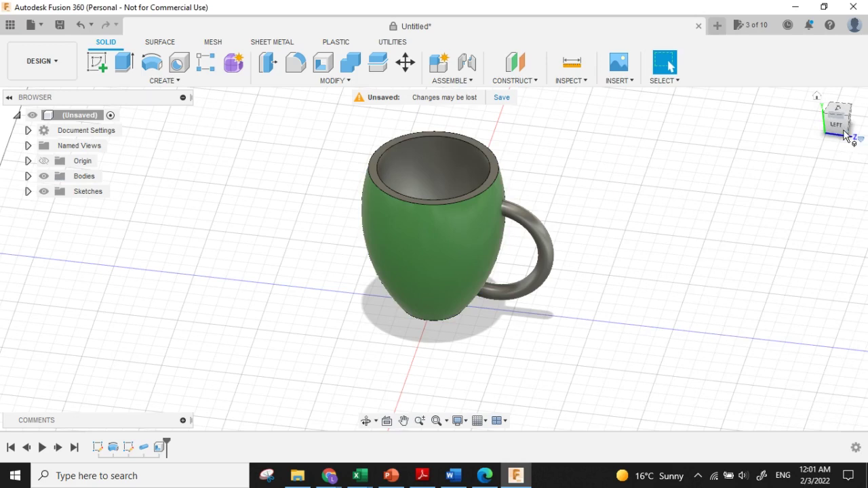
left_click_drag(846, 133, 841, 132)
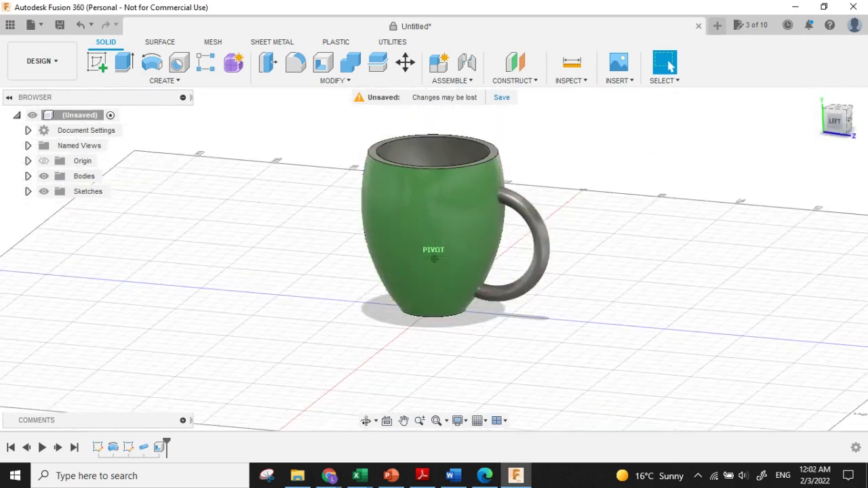
Step: Give the handle the same Enamel Glossy (Green) appearance from In This Design
right_click(545, 244)
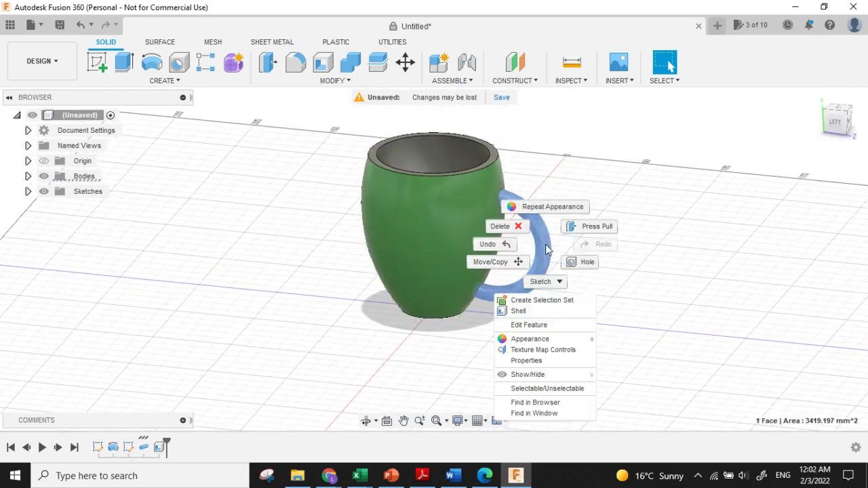
left_click(554, 339)
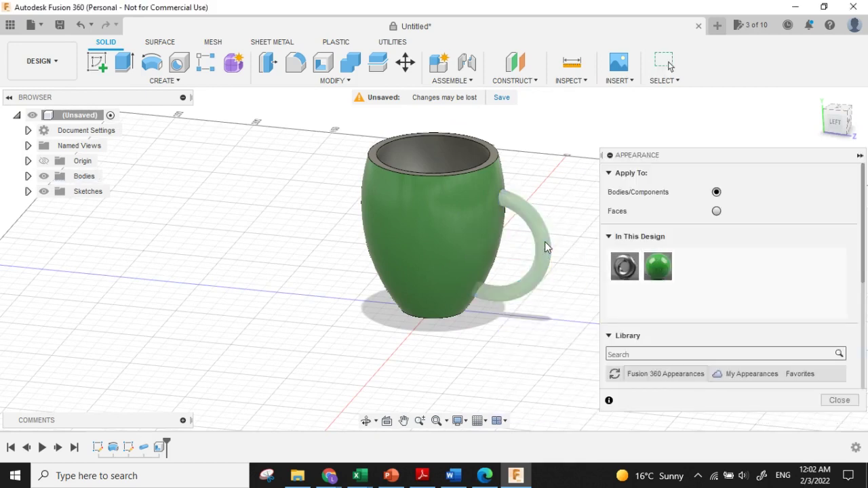
left_click_drag(559, 244, 545, 242)
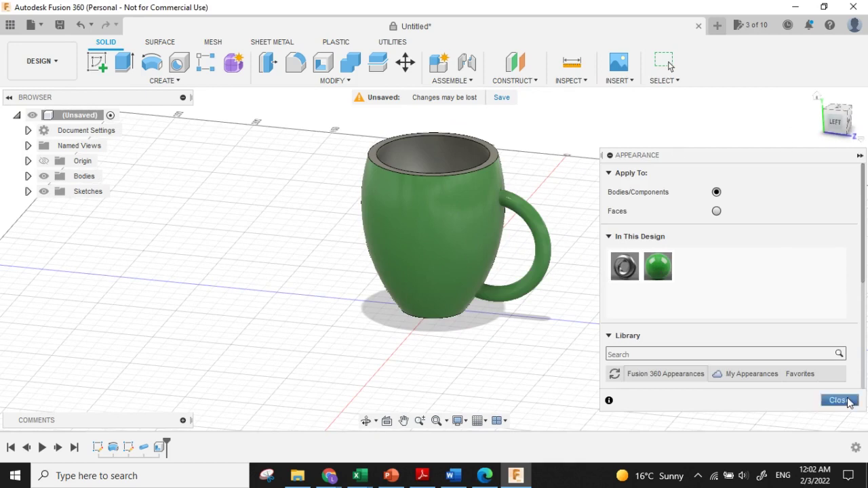
left_click(439, 152)
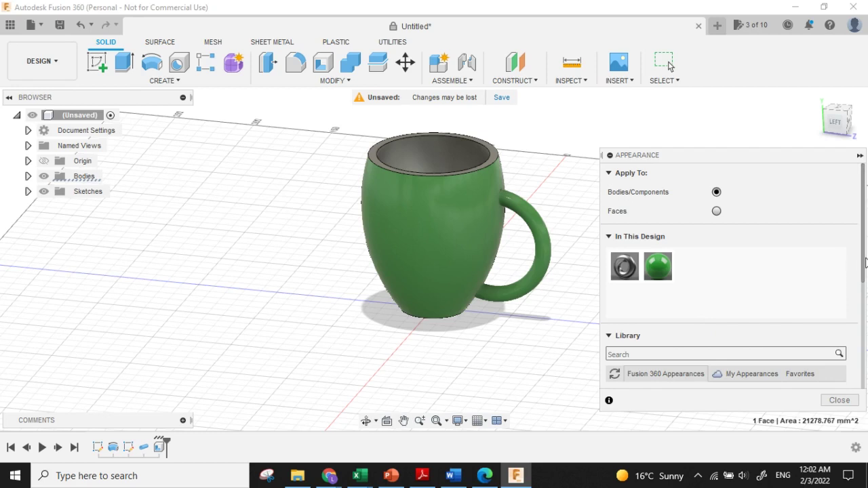
Step: Apply Paint - Enamel Glossy (Red) to the mug's inner face, then orbit to view the interior
scroll(864, 268, "down", 3)
scroll(854, 353, "down", 3)
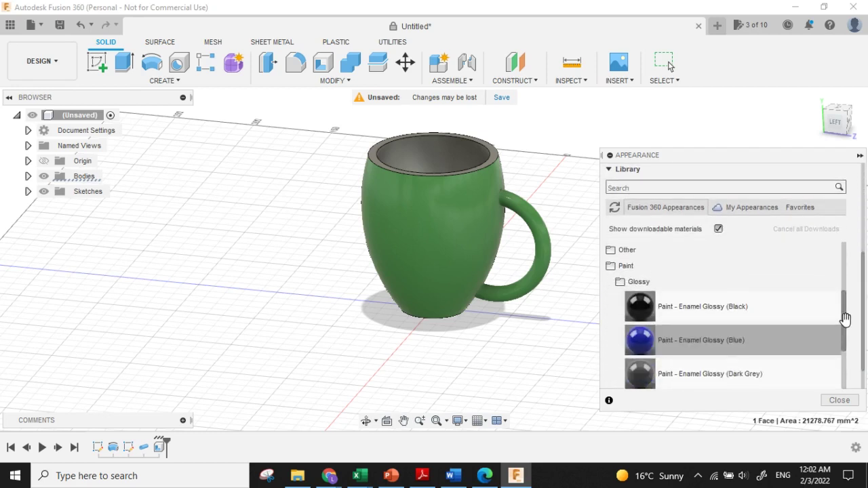
scroll(844, 345, "down", 2)
scroll(841, 349, "down", 2)
mouse_move(637, 356)
left_mouse_down()
mouse_move(562, 292)
mouse_move(422, 131)
mouse_move(425, 146)
left_mouse_up()
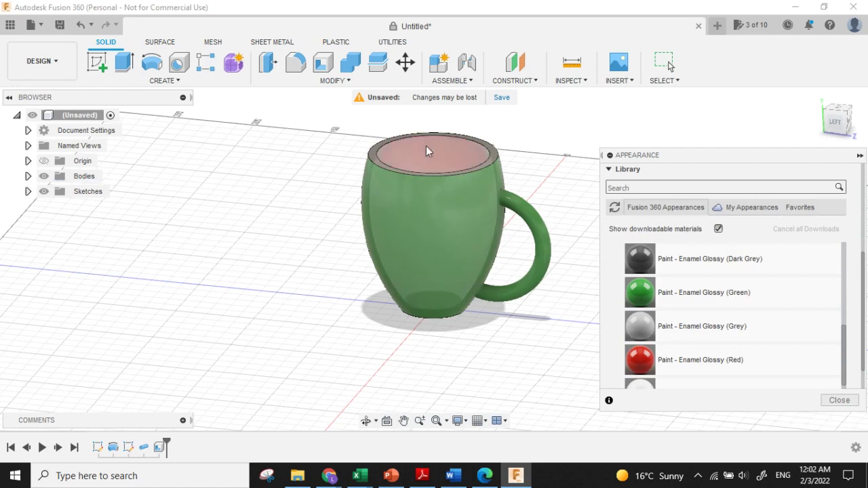
left_click(839, 400)
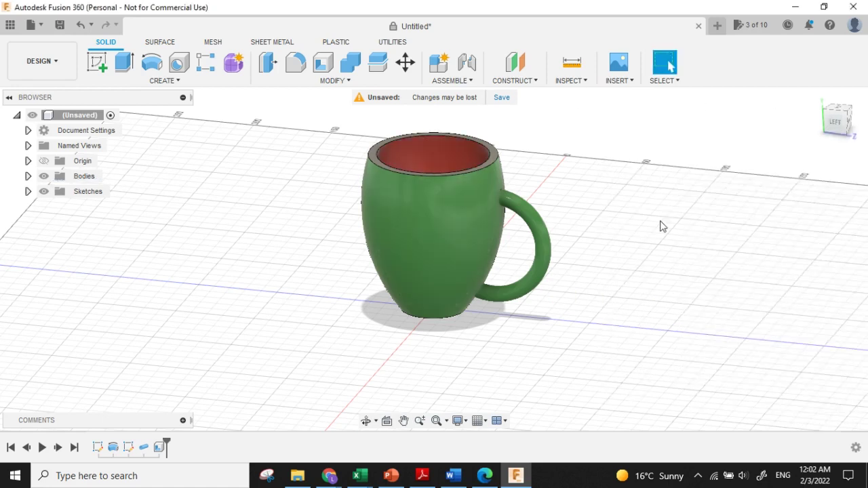
left_click_drag(841, 119, 631, 157)
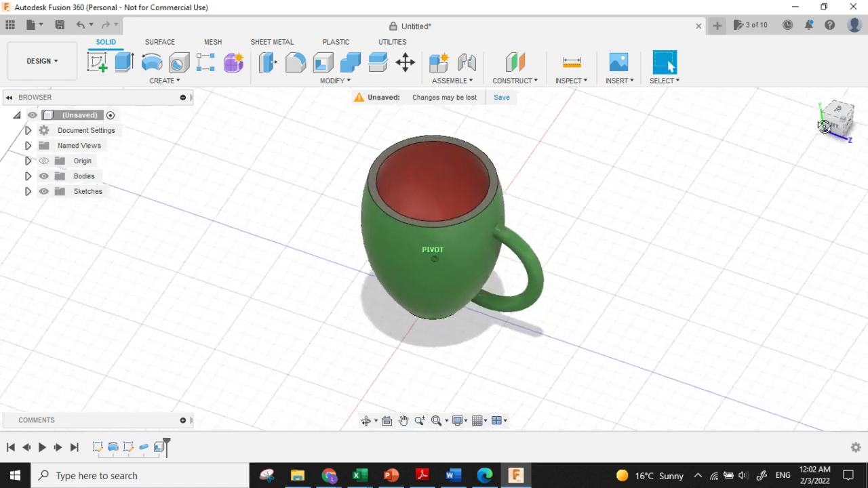
left_click(480, 189)
right_click(483, 193)
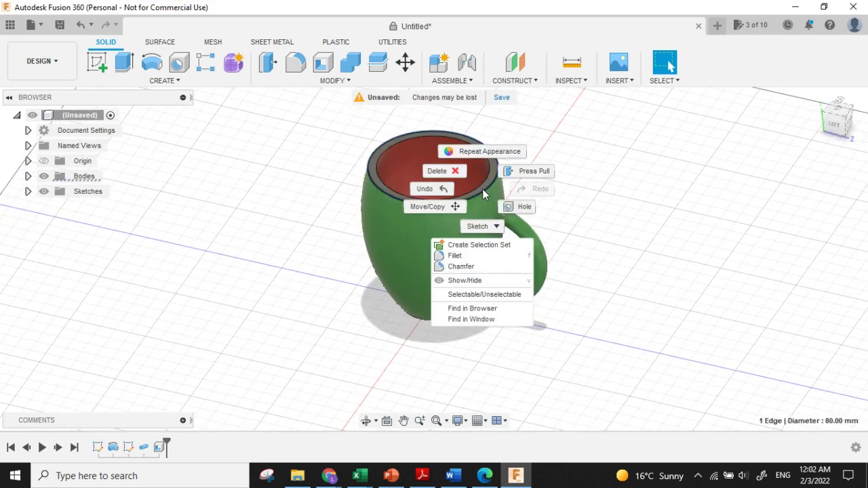
left_click(491, 189)
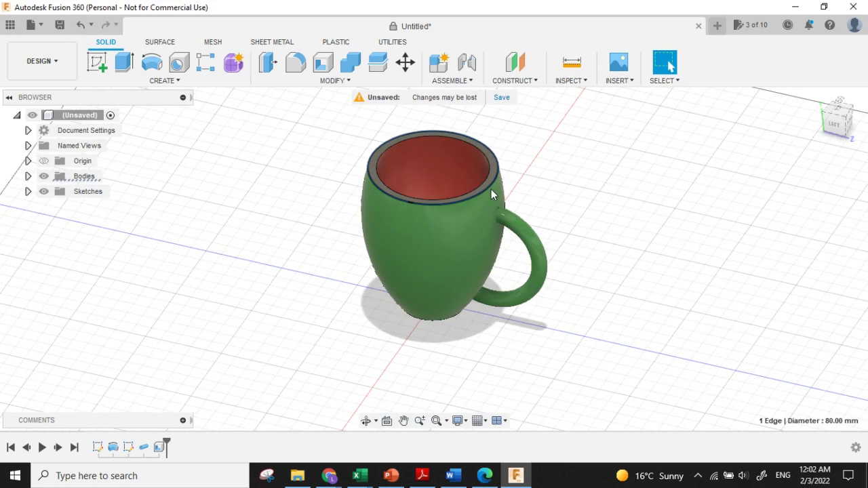
right_click(490, 185)
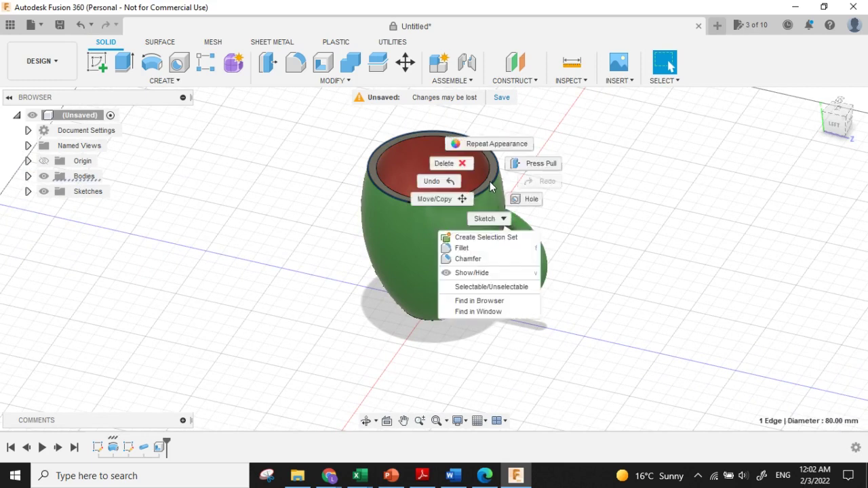
key("Escape")
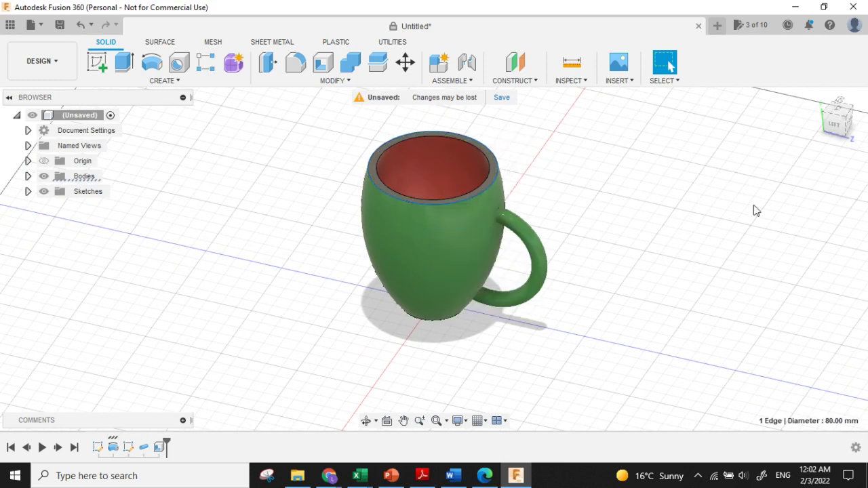
mouse_move(836, 123)
left_click_drag(841, 122, 841, 136)
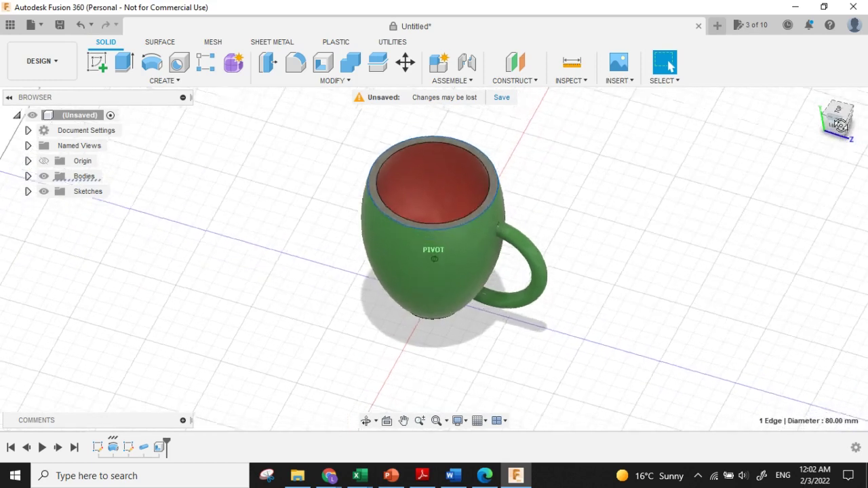
left_click(339, 479)
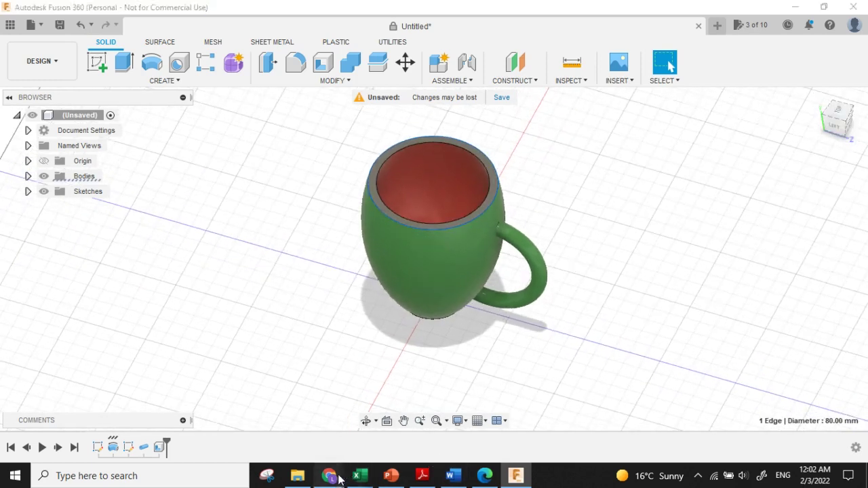